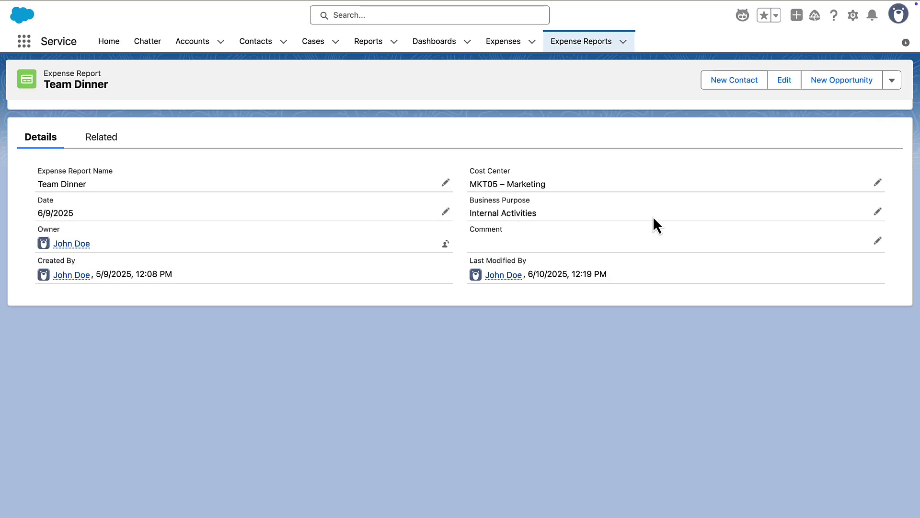
click(98, 142)
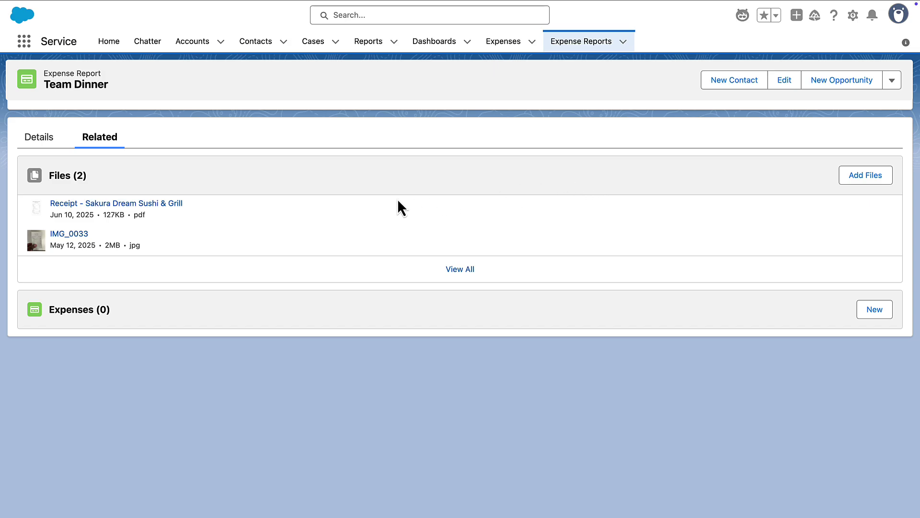
click(66, 233)
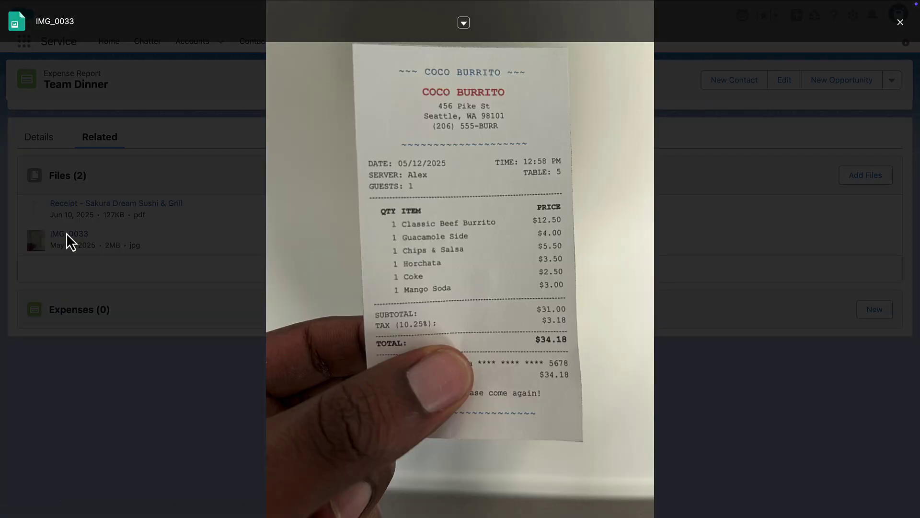
key(Escape)
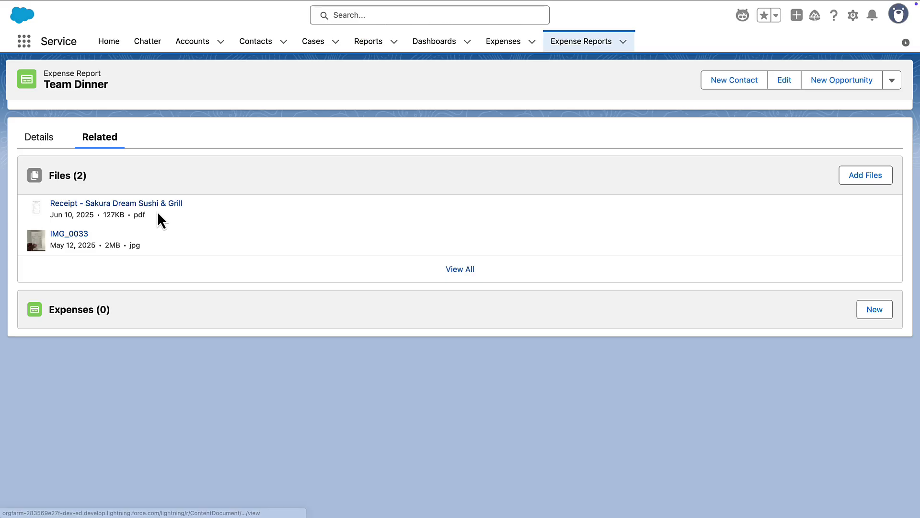
click(145, 201)
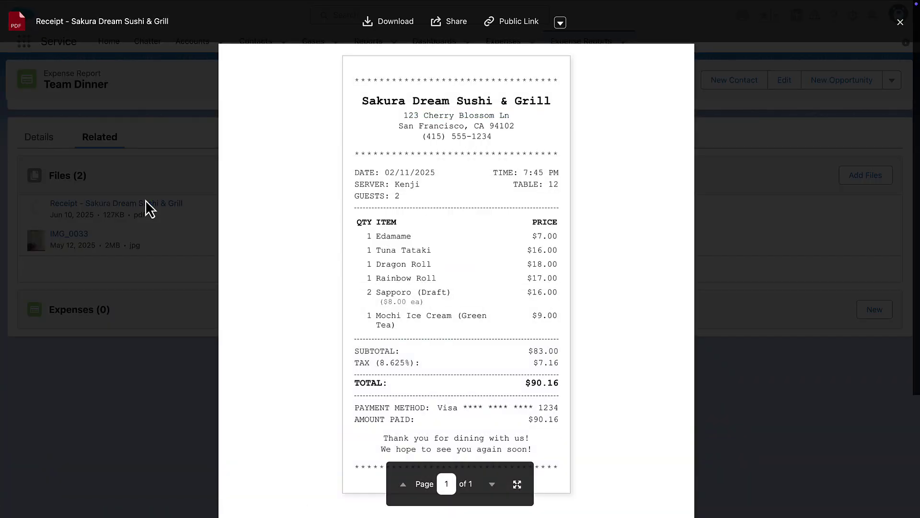
key(Escape)
click(869, 310)
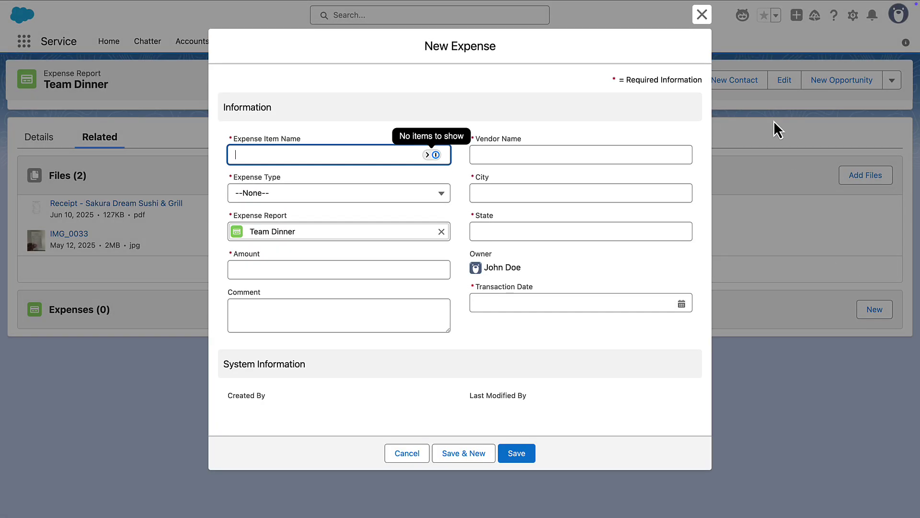
click(703, 16)
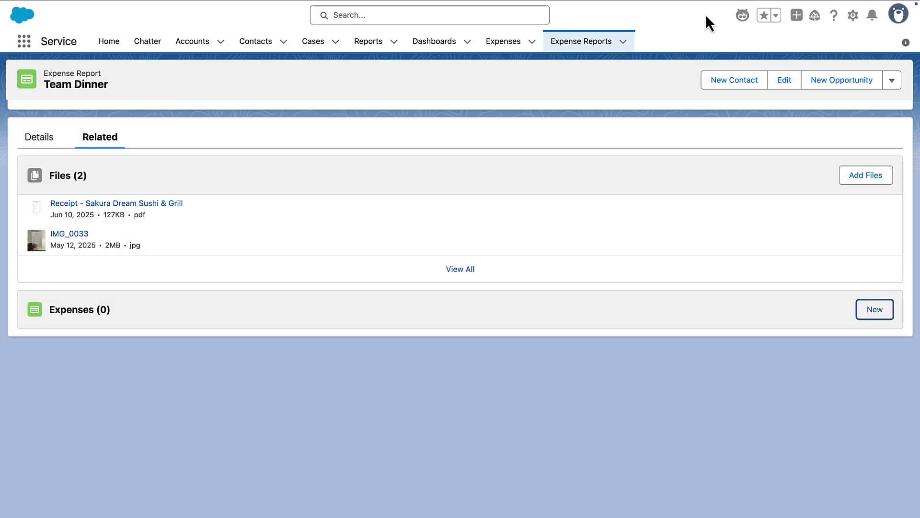
Ask Agentforce for expense line items per receipt, adding Coco Burrito and Sakura Dream meals.
click(743, 16)
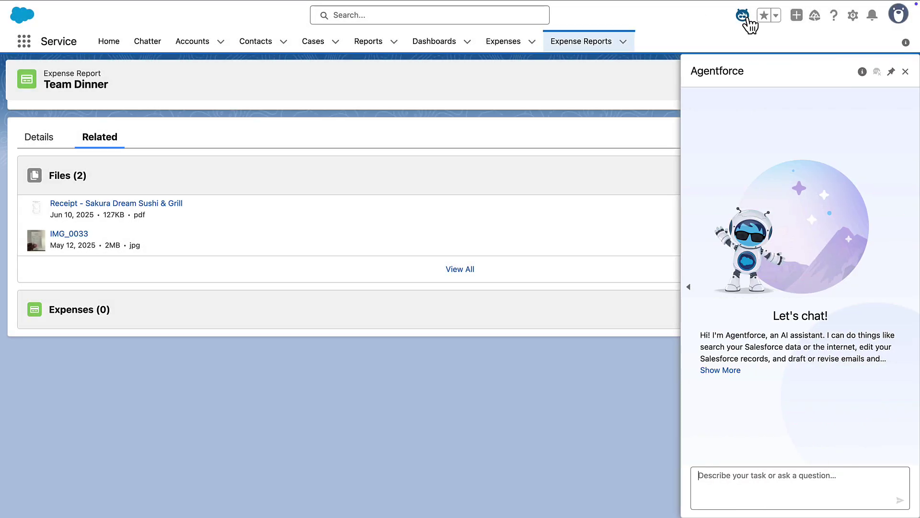
click(810, 476)
text(Create an expense line item for each receipt file attached to this record)
key(Return)
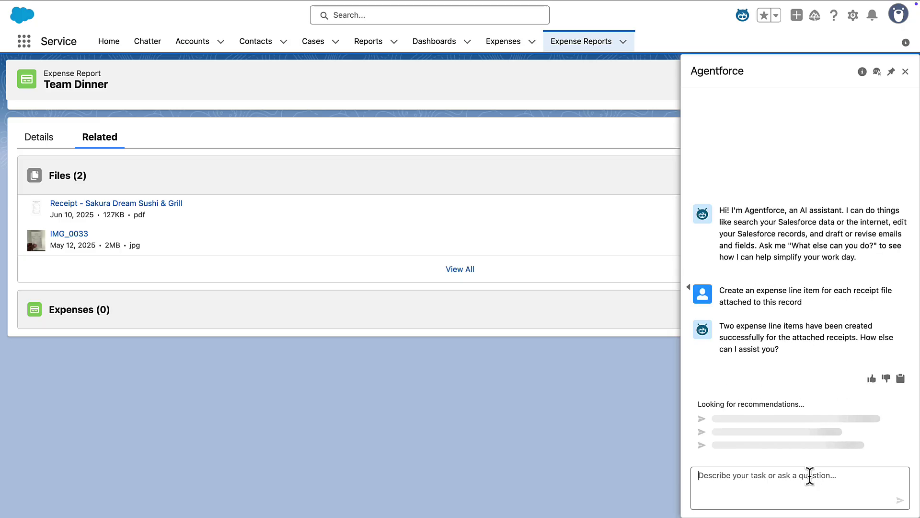
key(super+r)
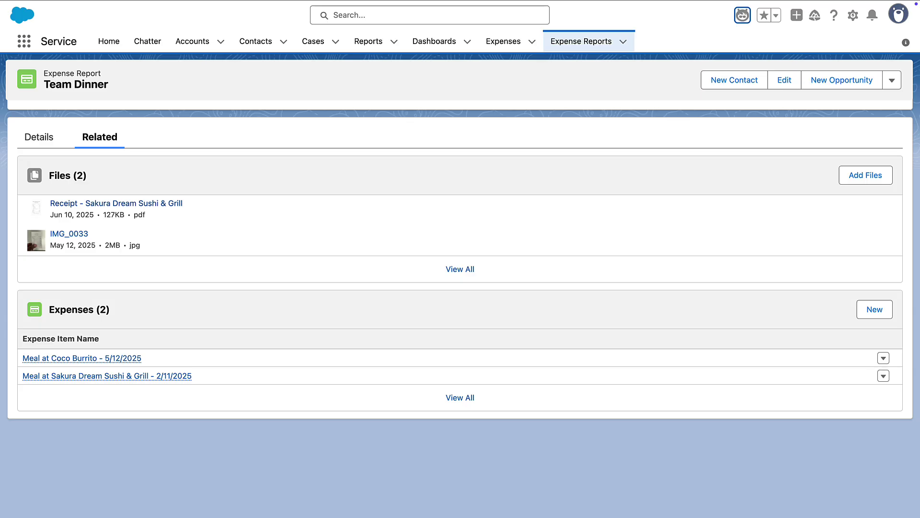
Open the Coco Burrito meal expense record.
click(82, 358)
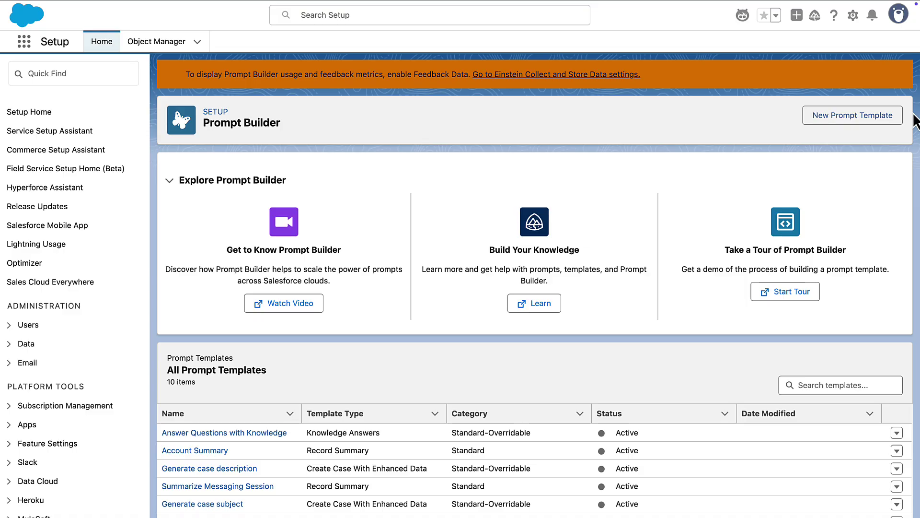
Start a new Flex prompt template named 'Query Document or Image'.
click(876, 114)
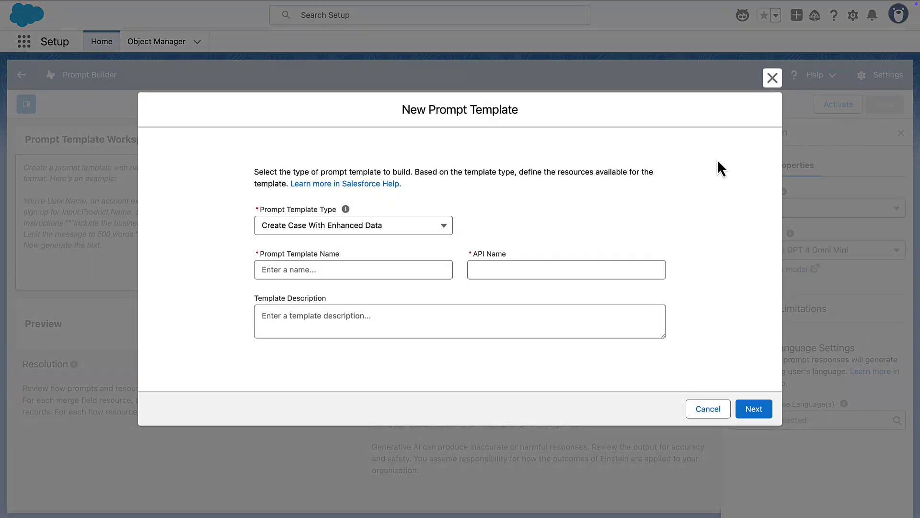
click(358, 227)
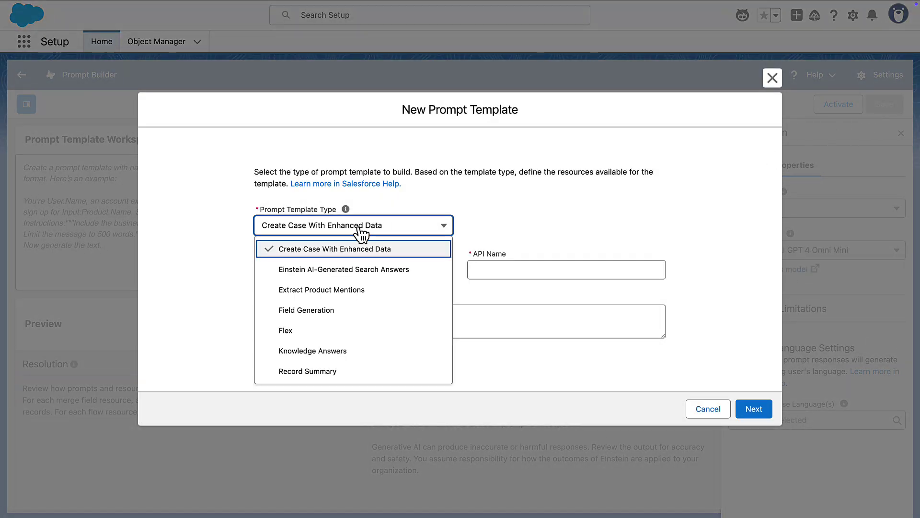
click(298, 330)
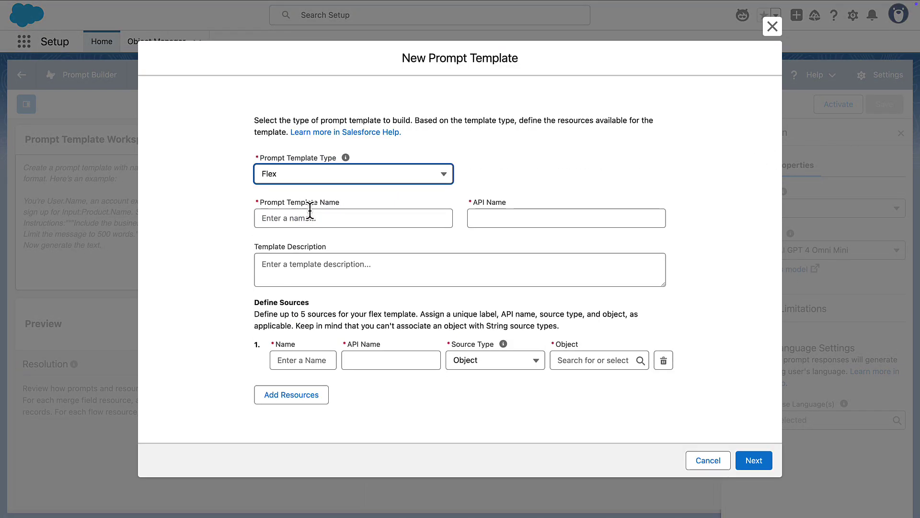
click(305, 215)
text(Query Document or Image)
key(Tab)
key(Tab)
Add a 'file' source using the File object and a free-text 'task' source.
click(302, 360)
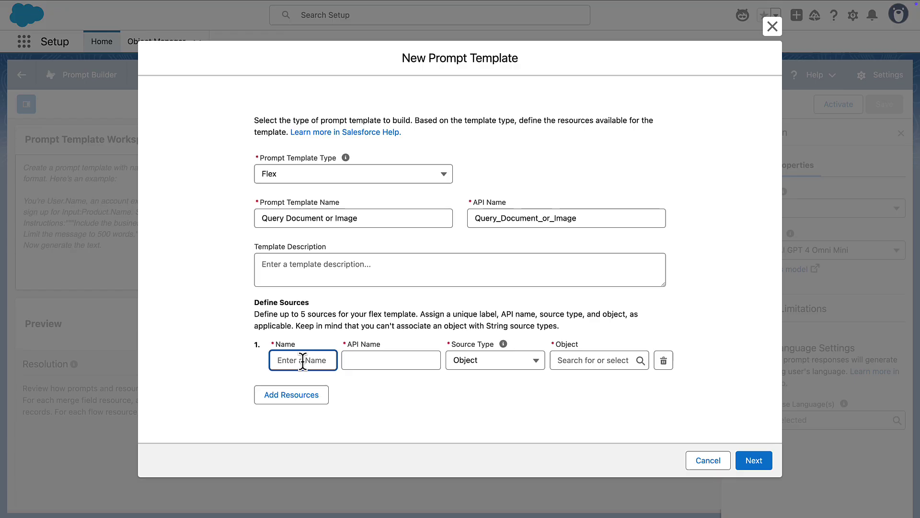
text(file)
key(Tab)
key(Tab)
key(Tab)
text(File)
click(581, 317)
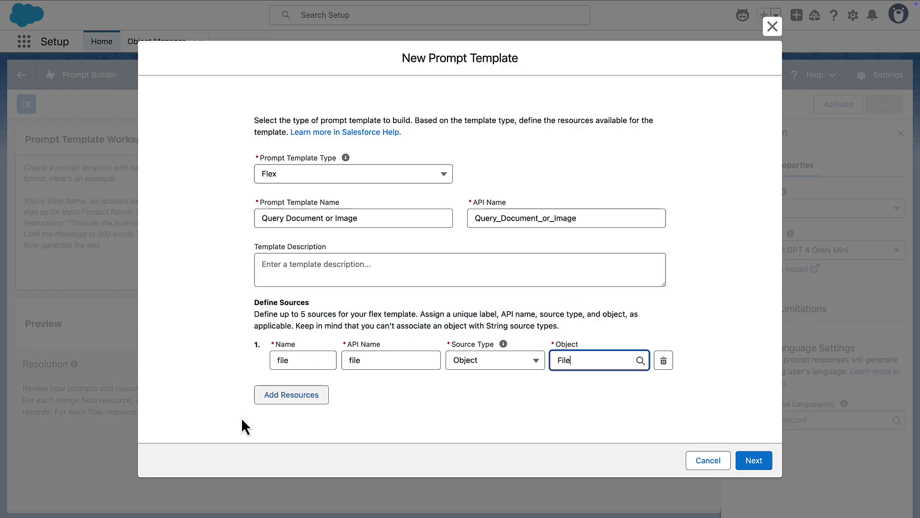
click(280, 400)
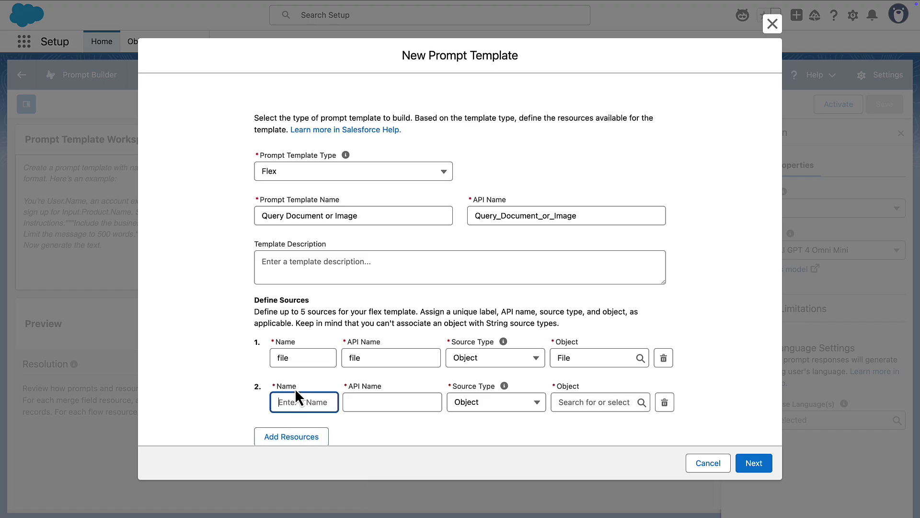
text(task)
key(Tab)
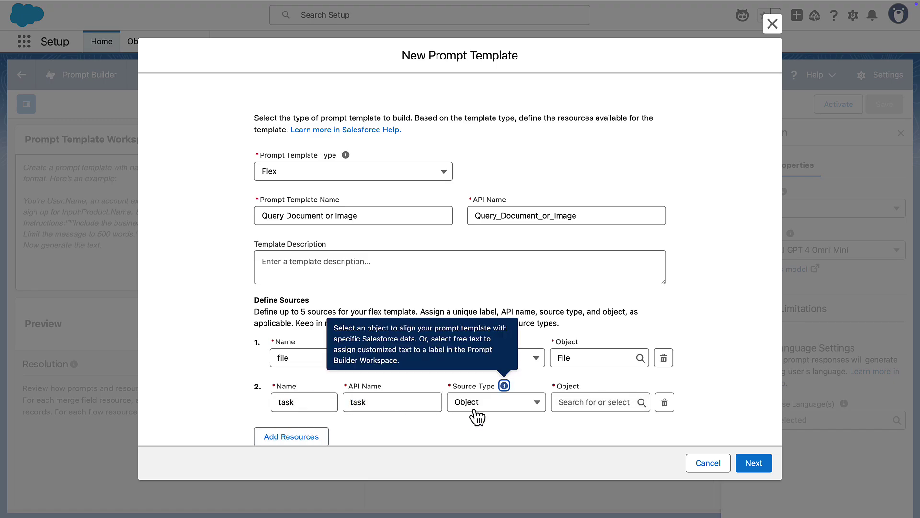
click(479, 413)
click(484, 446)
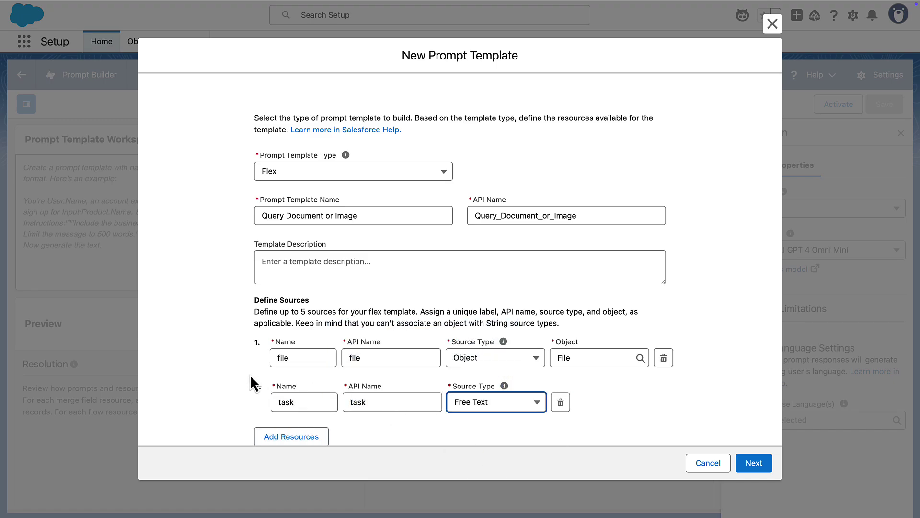
Add free-text 'optionalContext' and 'desiredOutput' sources, then create the template.
click(326, 438)
scroll(336, 364, down, 1)
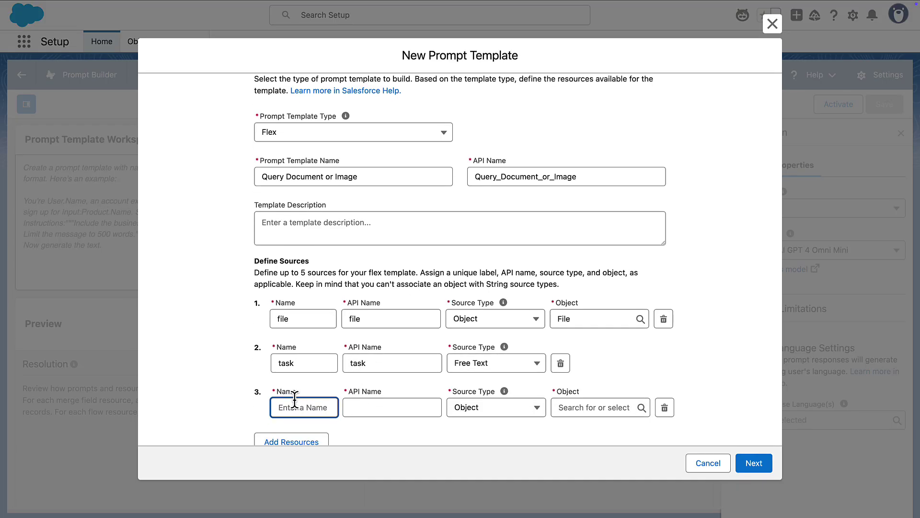
text(option)
text(alContext)
key(Tab)
click(494, 407)
click(462, 453)
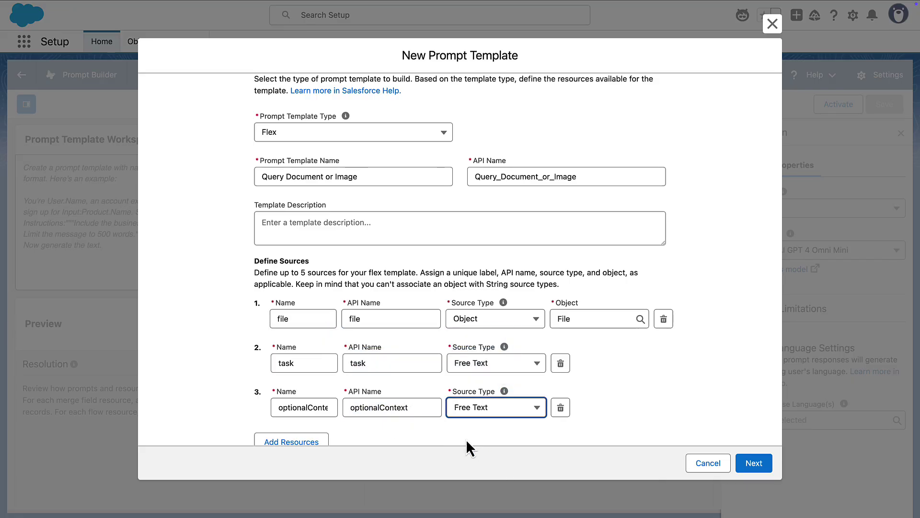
click(291, 442)
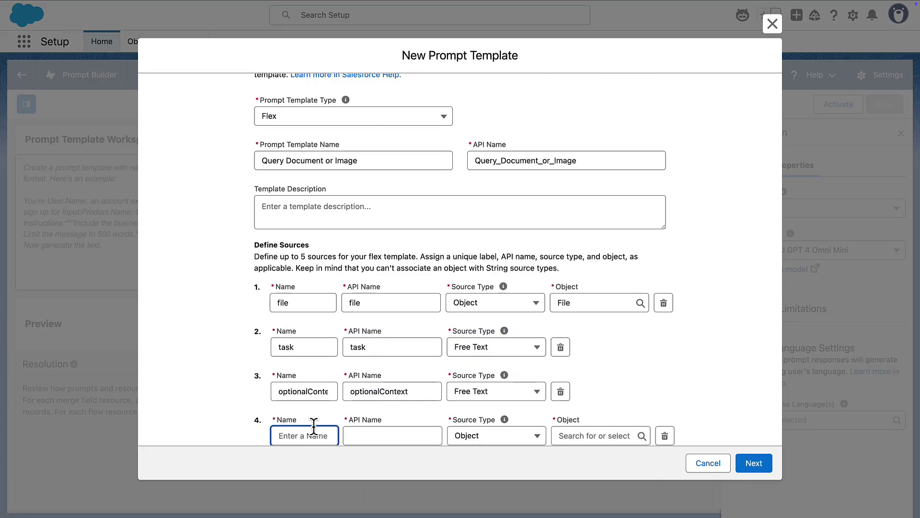
text(desiredOutput)
key(Tab)
click(485, 437)
click(495, 484)
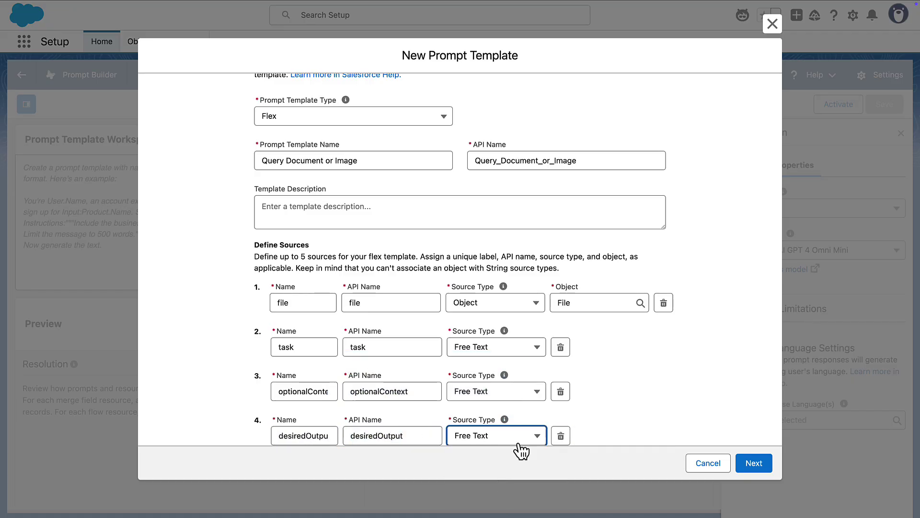
scroll(662, 410, down, 2)
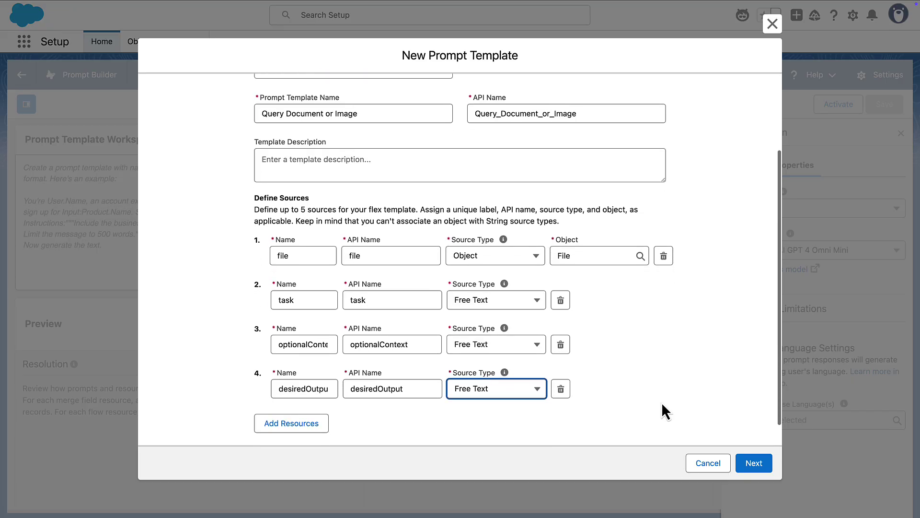
scroll(661, 403, down, 1)
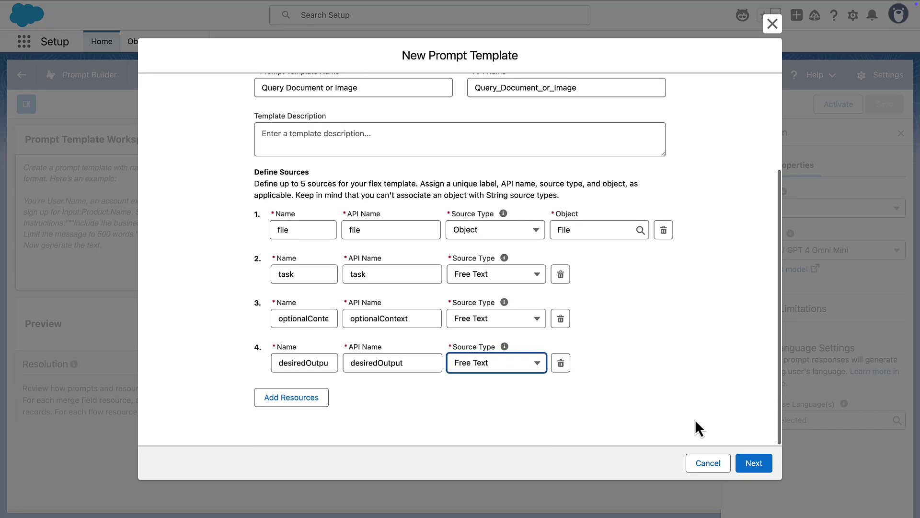
click(754, 462)
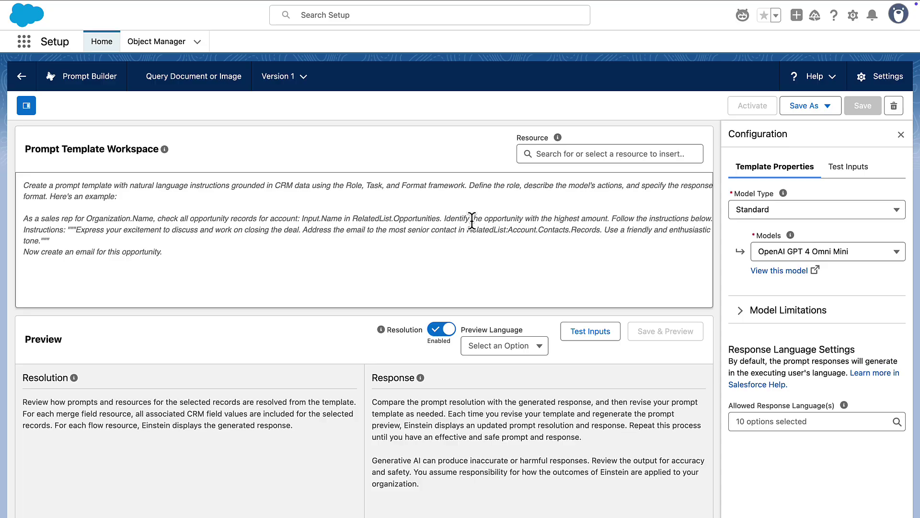
Review the file-analysis instructions and Model Limitations, then move to the template's Test Inputs.
click(791, 310)
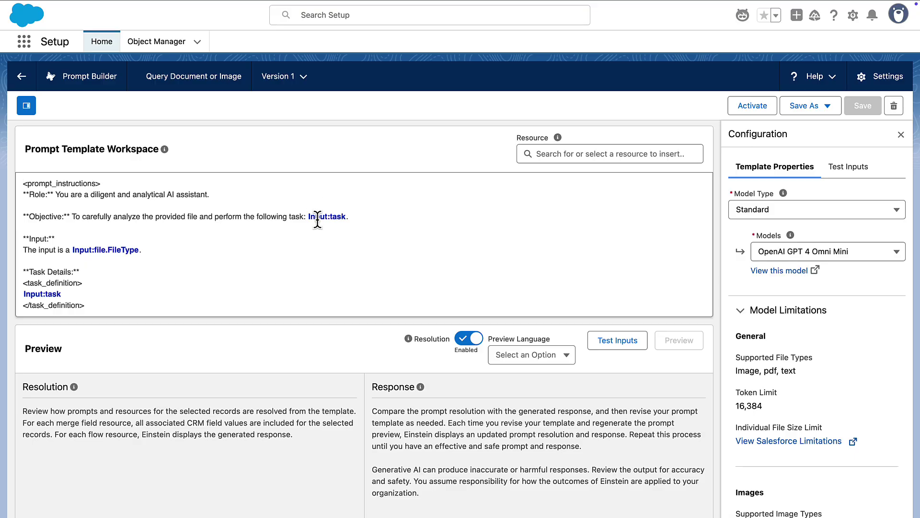
scroll(316, 274, down, 3)
scroll(316, 274, down, 3)
scroll(316, 274, down, 3)
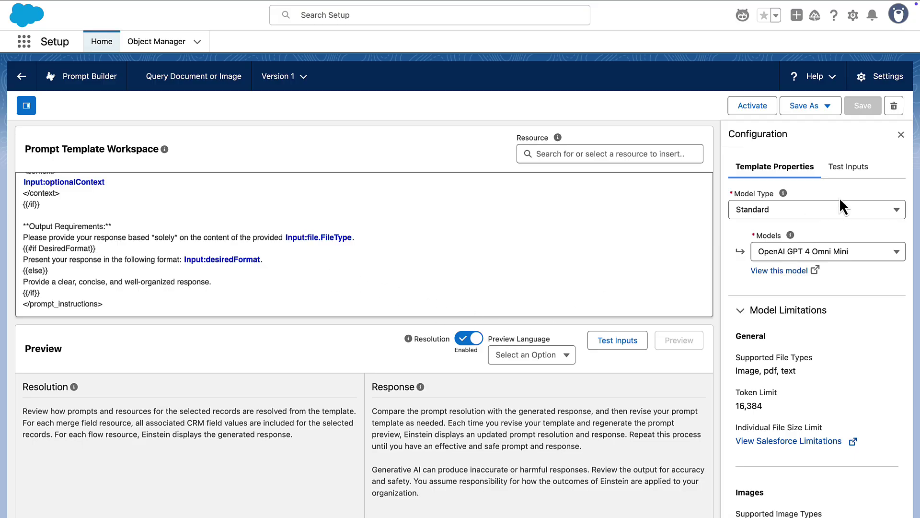
click(856, 170)
Attach the bsod screenshot as the file test input, preview the response, and show resolved Files.
click(817, 245)
click(429, 163)
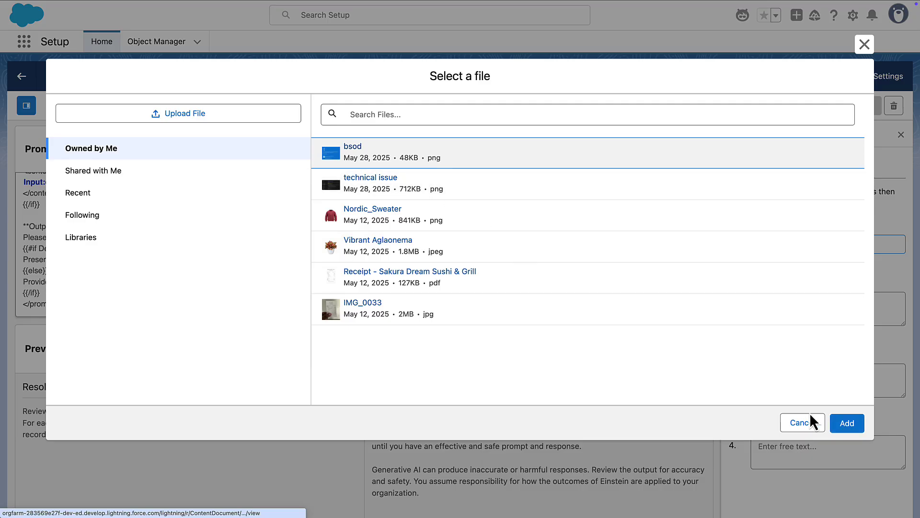
click(848, 424)
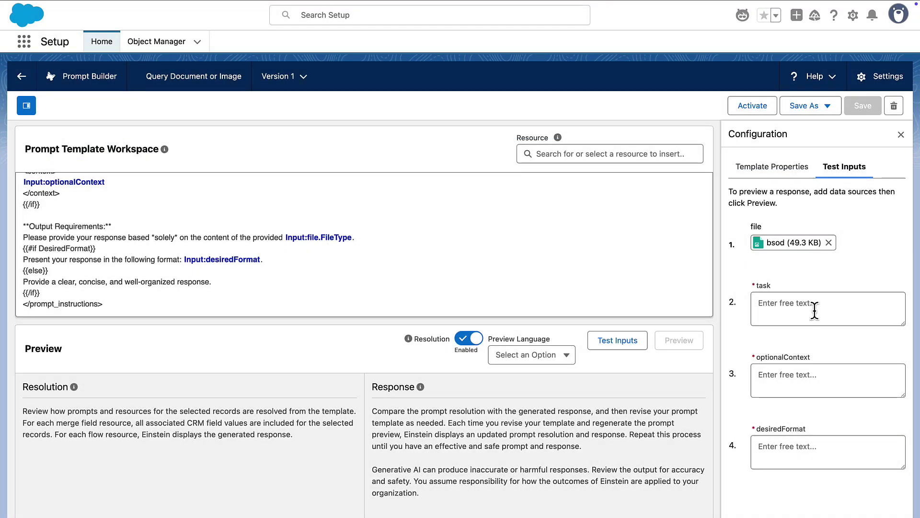
click(815, 311)
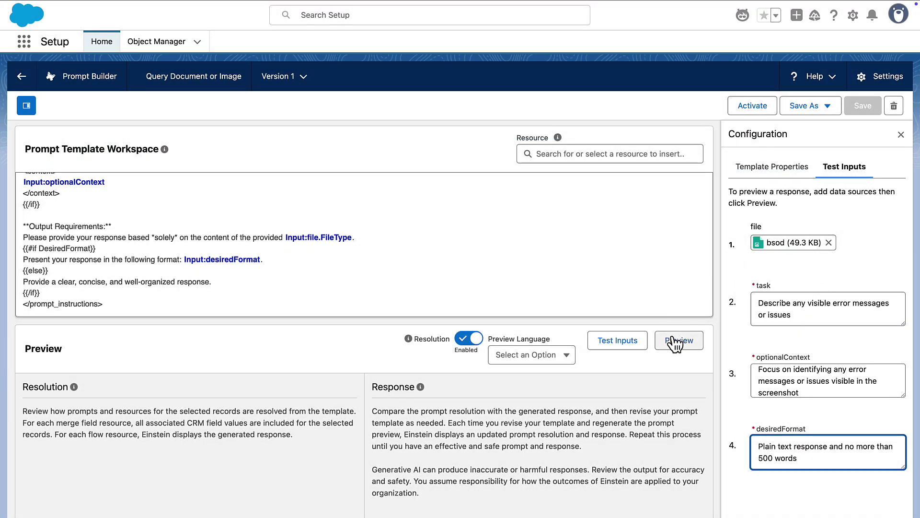
click(675, 339)
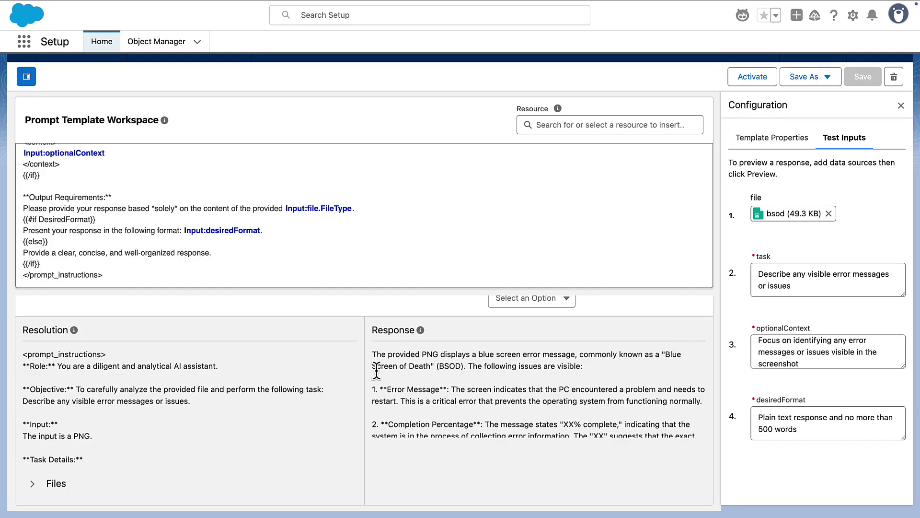
click(46, 483)
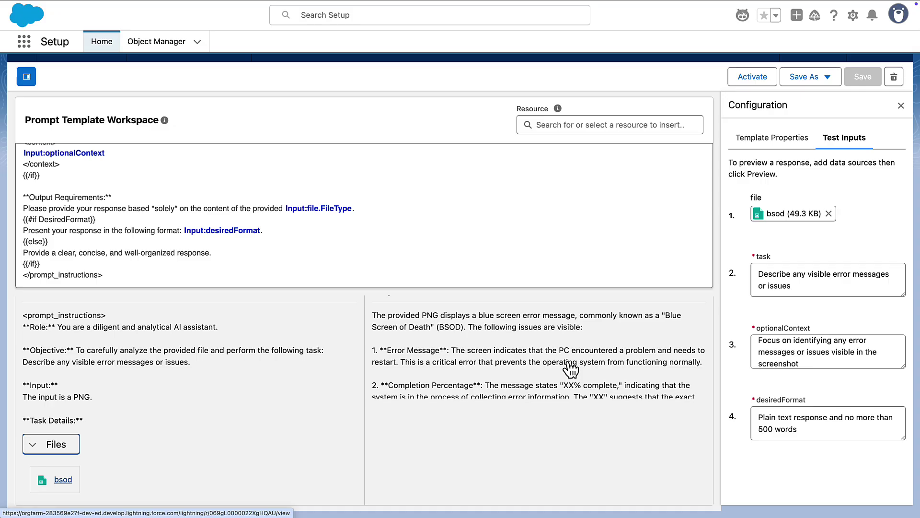
Switch to the Query Document or Image flow and inspect its Get File element.
key(ctrl+Right)
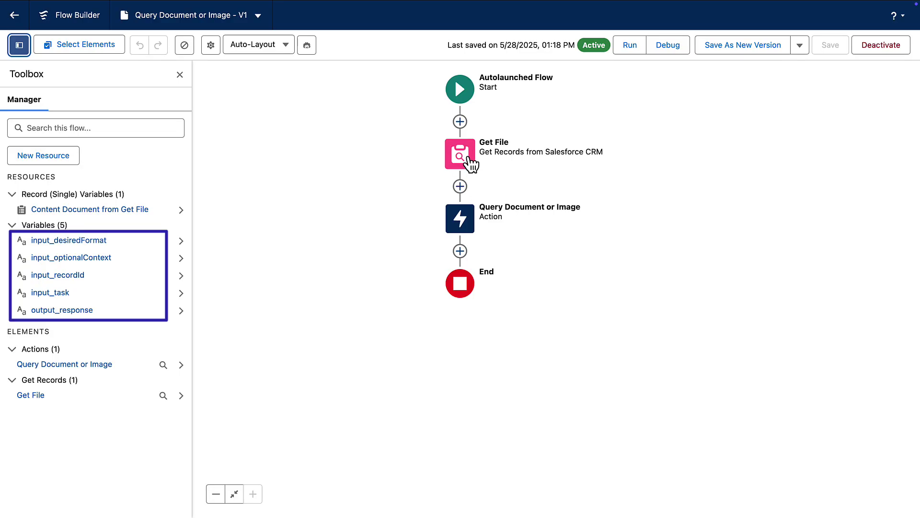
click(469, 163)
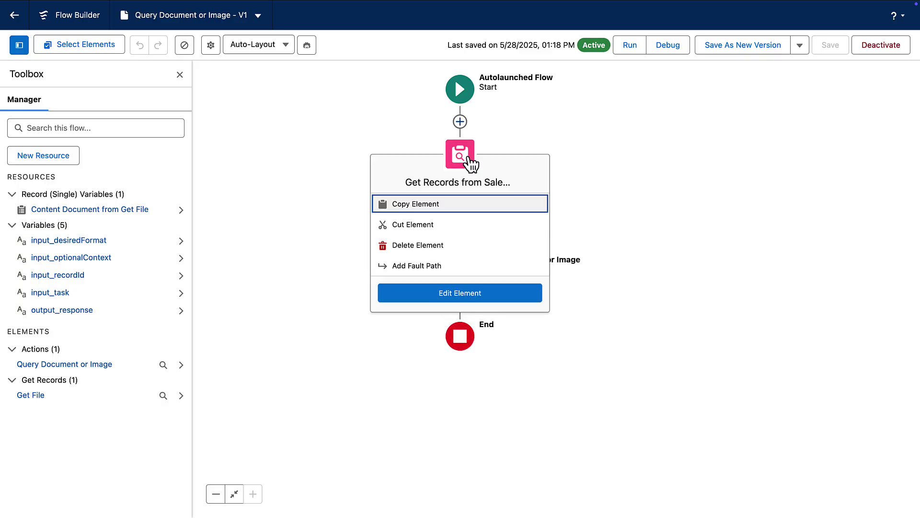
click(477, 295)
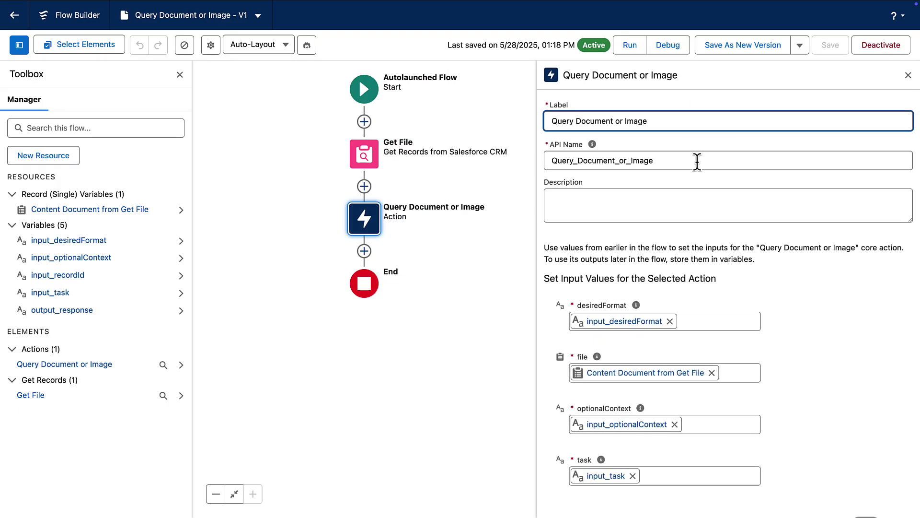
click(806, 323)
scroll(815, 322, down, 1)
scroll(809, 317, down, 3)
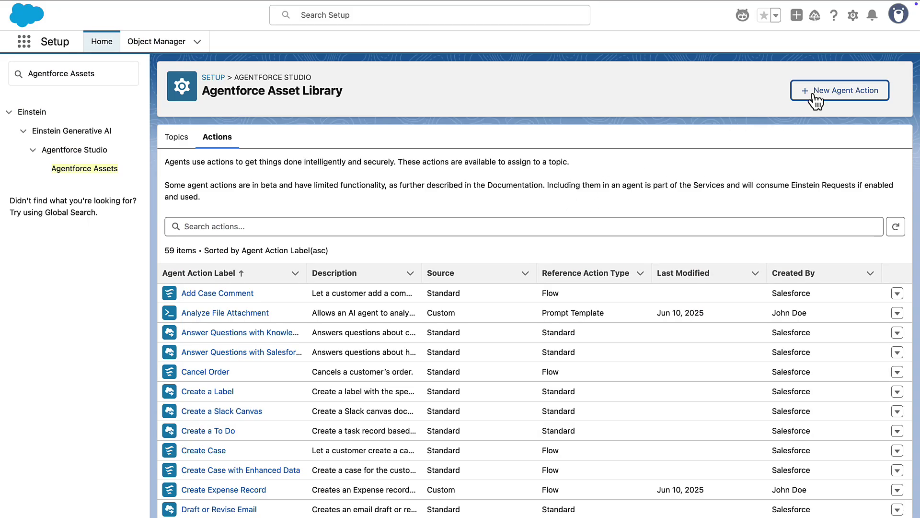
Create an agent action referencing the Query Document or Image flow; read the desiredFormat instructions.
click(811, 93)
click(536, 210)
click(507, 268)
click(506, 245)
text(q)
click(484, 267)
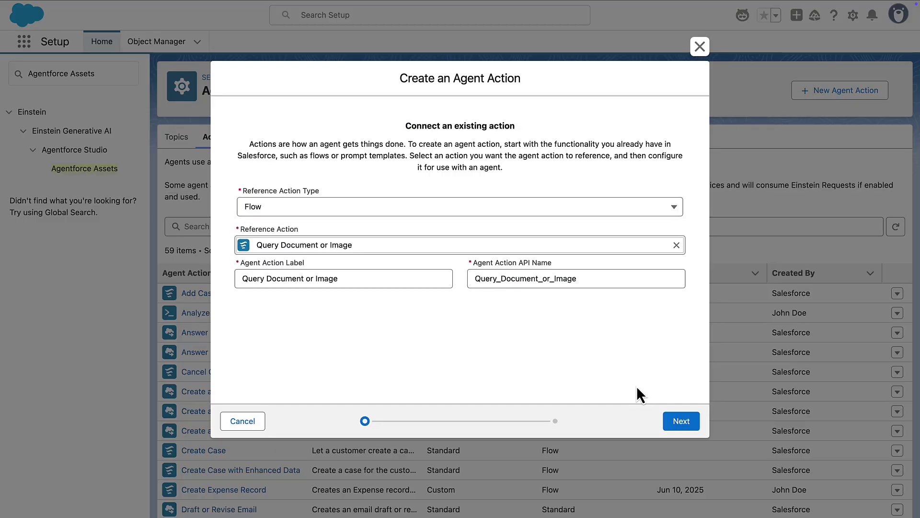
click(682, 422)
scroll(576, 330, down, 5)
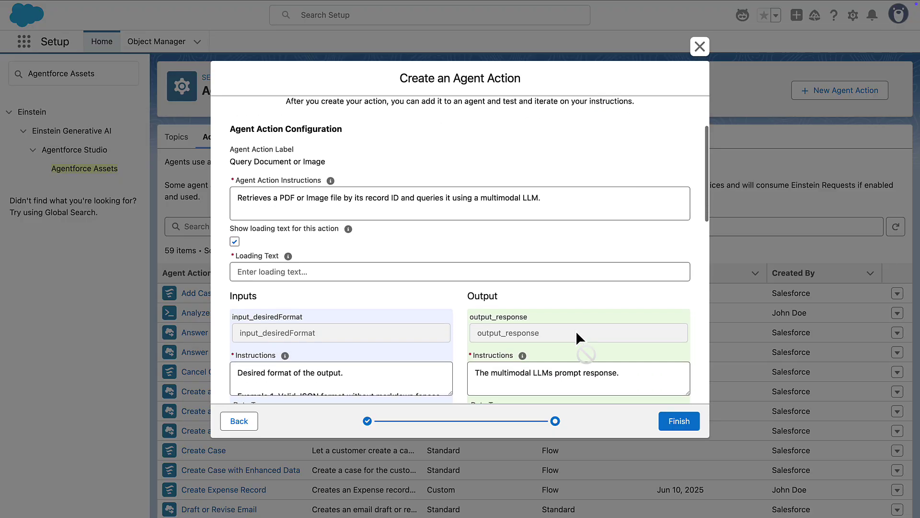
scroll(577, 330, down, 1)
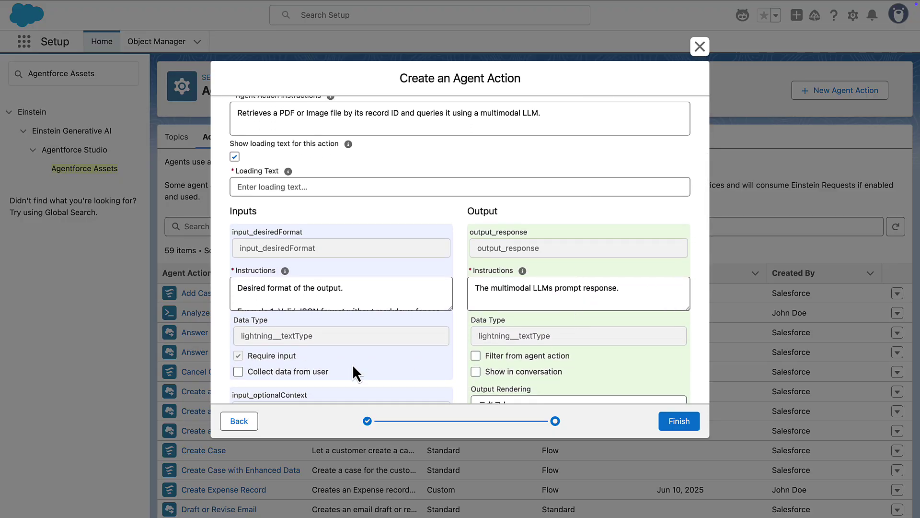
drag(451, 309, 442, 361)
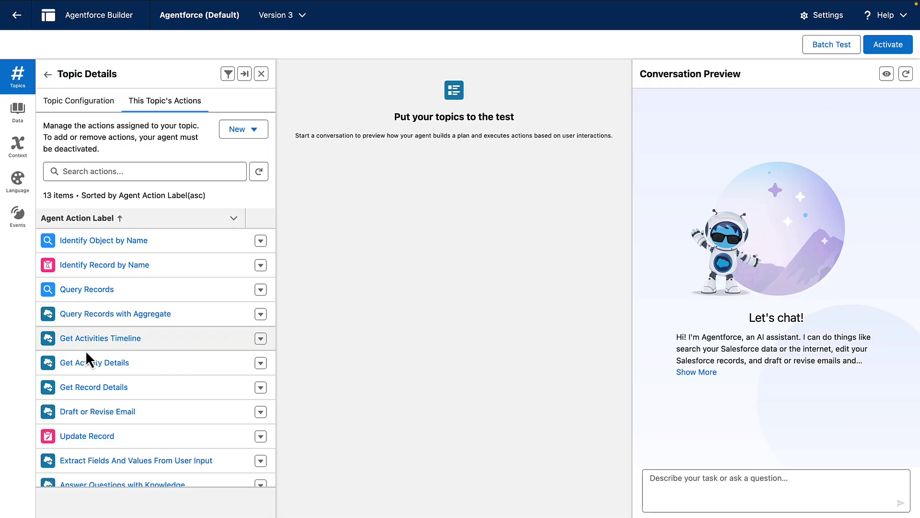
Add Query Document or Image from the Asset Library and paste the receipt request into preview.
click(245, 132)
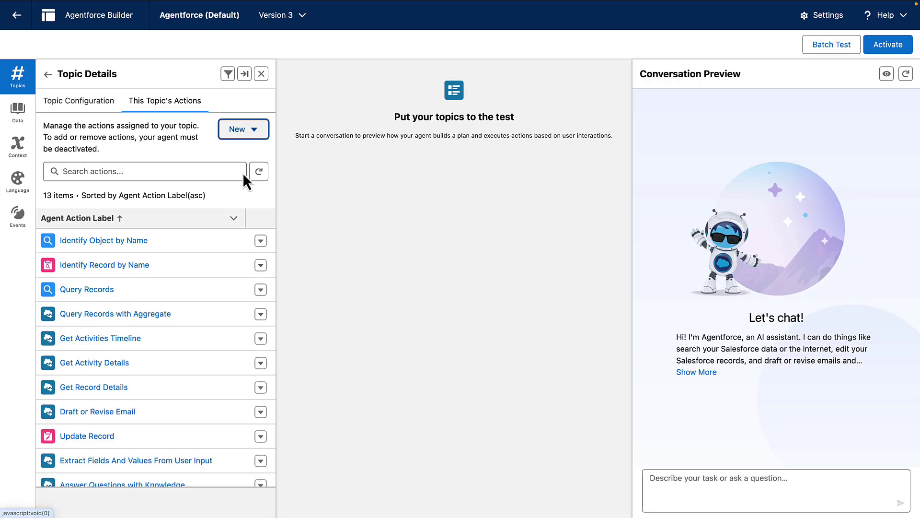
click(245, 170)
click(330, 97)
text(q)
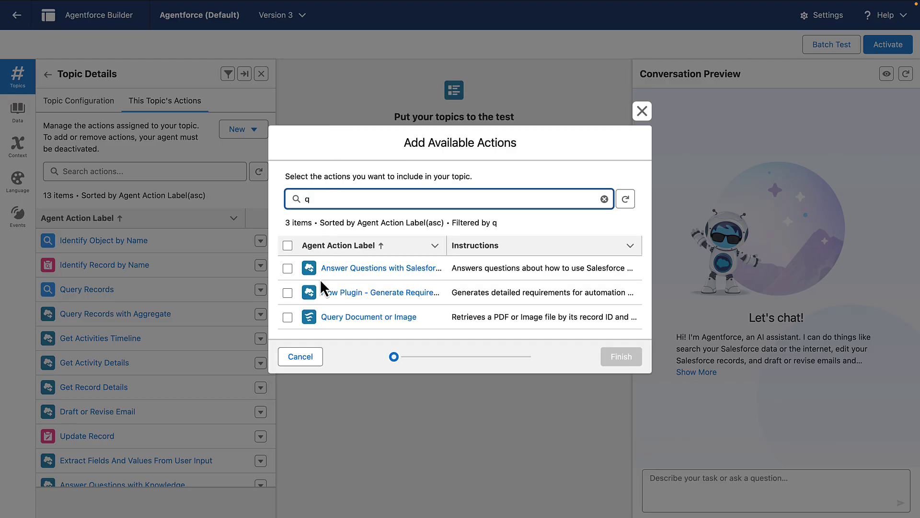
click(287, 317)
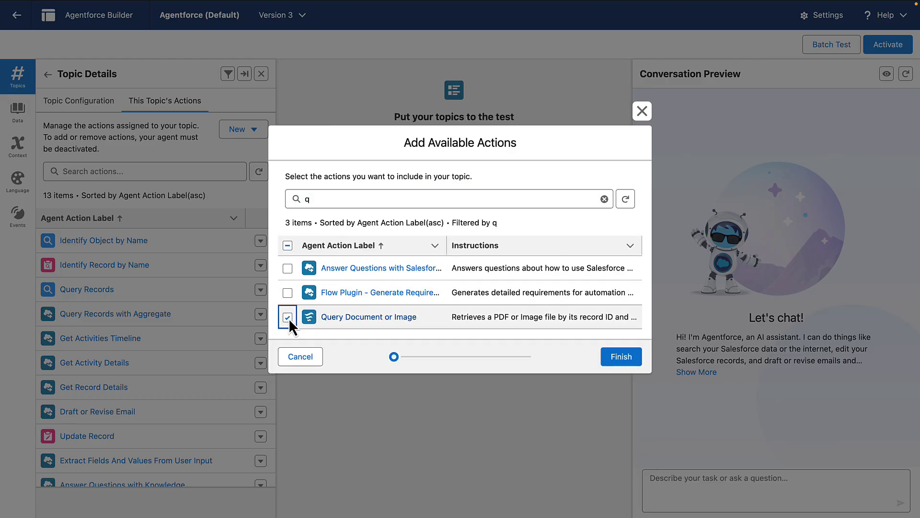
click(632, 356)
click(801, 484)
text(Parse the receipts attached to this record and create an expense line item for each one.)
Send the request and read the extracted receipt JSON in the Query Document or Image plan steps.
key(Return)
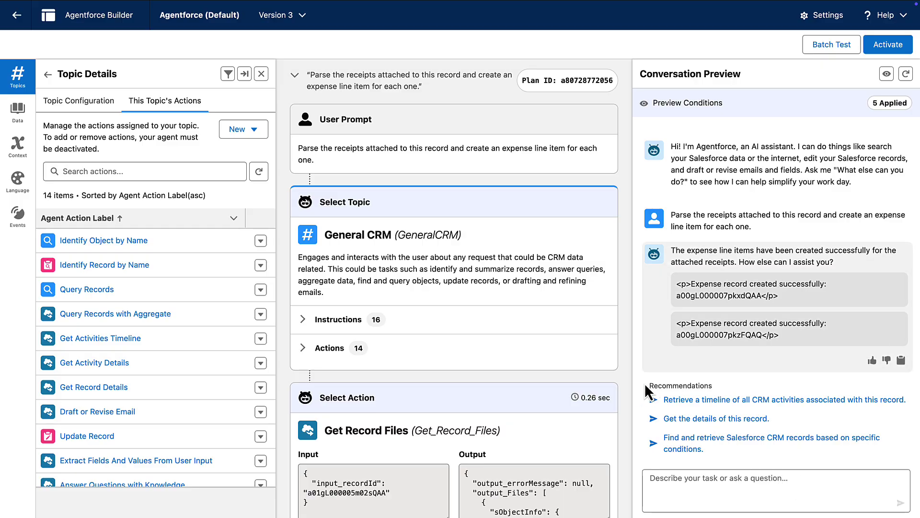
scroll(622, 369, down, 3)
scroll(623, 369, down, 4)
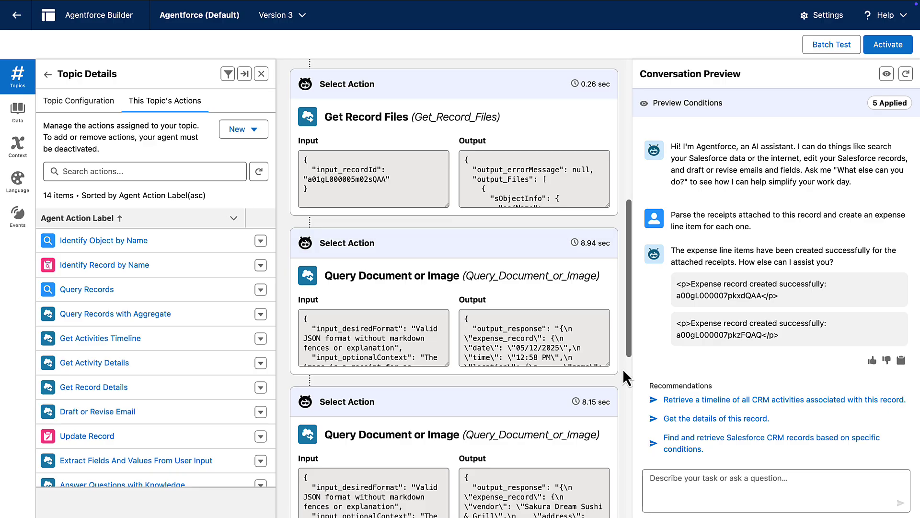
scroll(622, 369, down, 4)
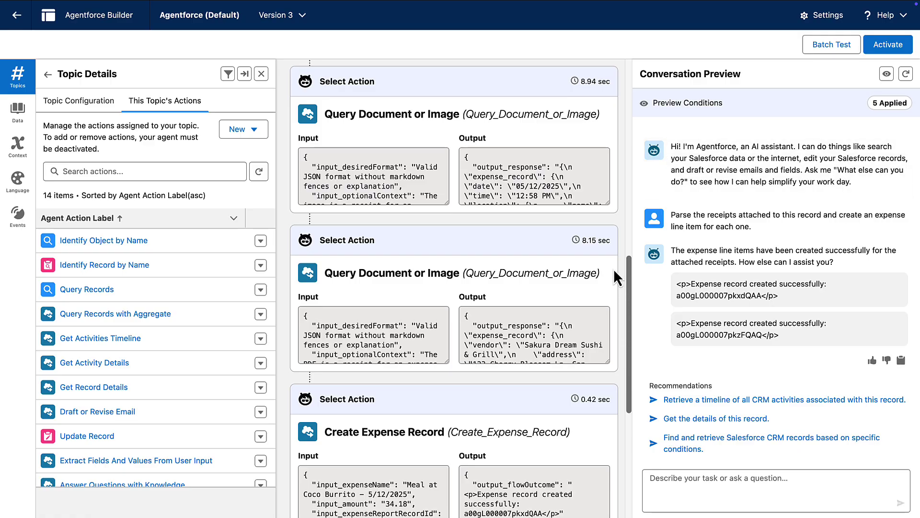
drag(606, 202, 600, 271)
drag(445, 204, 440, 269)
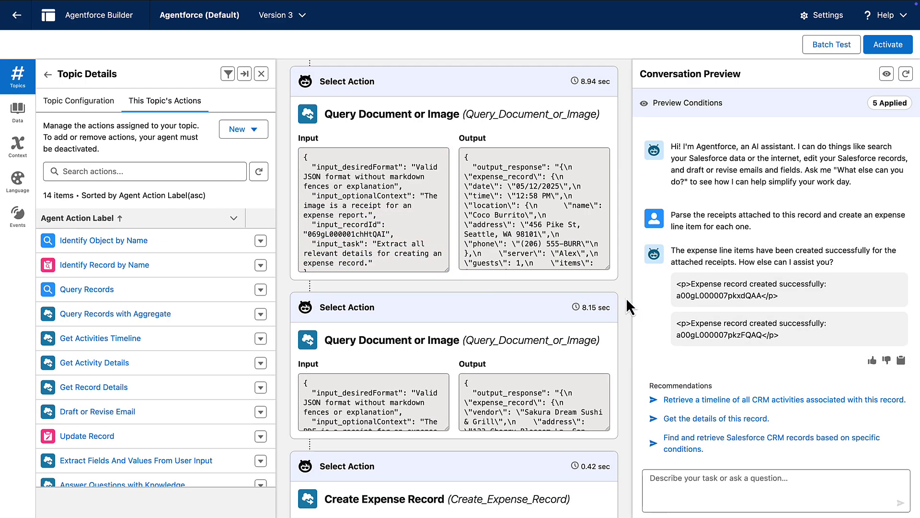
scroll(626, 298, down, 3)
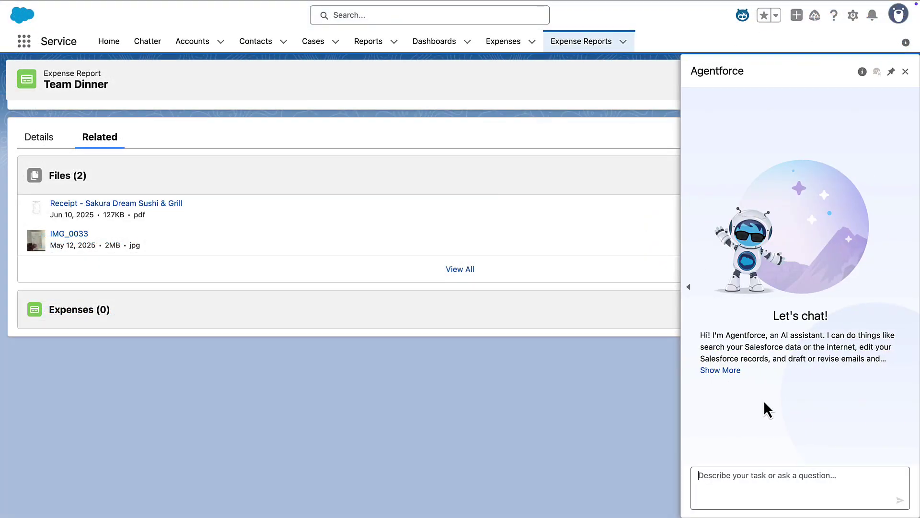
Ask Agentforce to 'Create an expense line item for each receipt file attached to this record'.
text(Create an e)
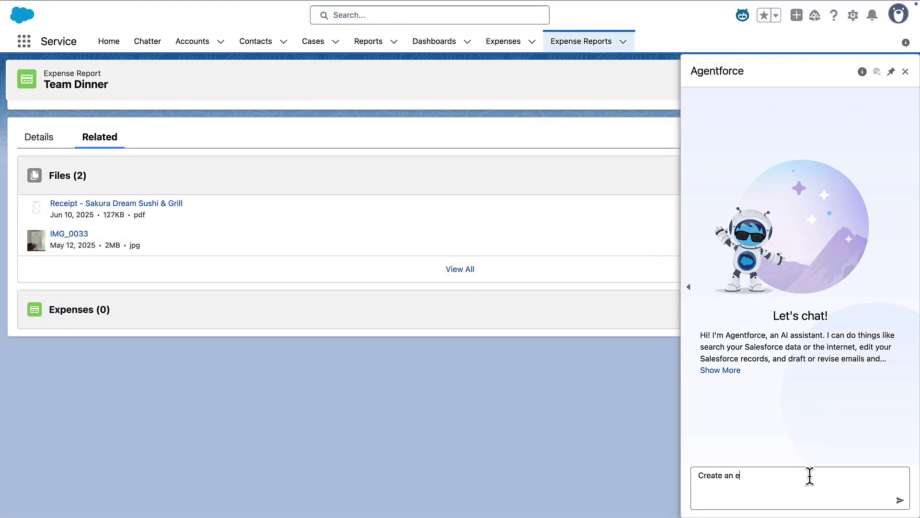
text(xpense line item for each r)
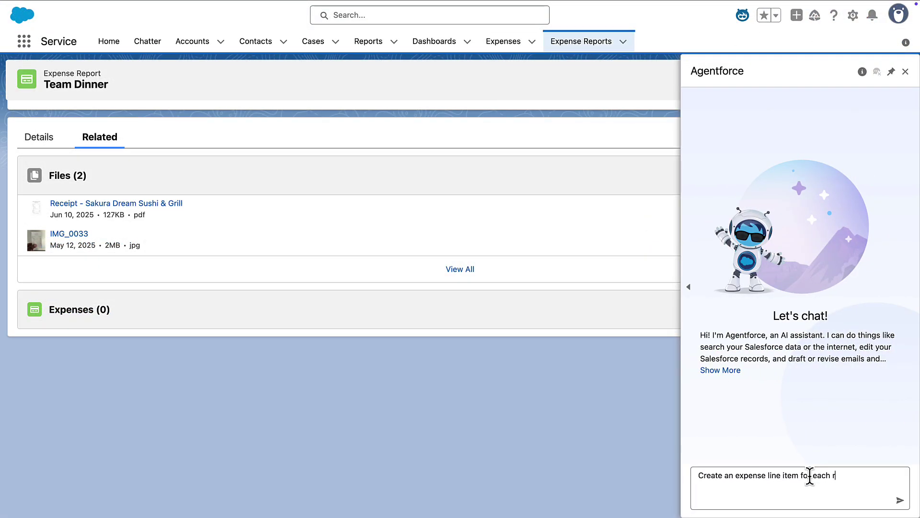
text(eceipt file attached to this record)
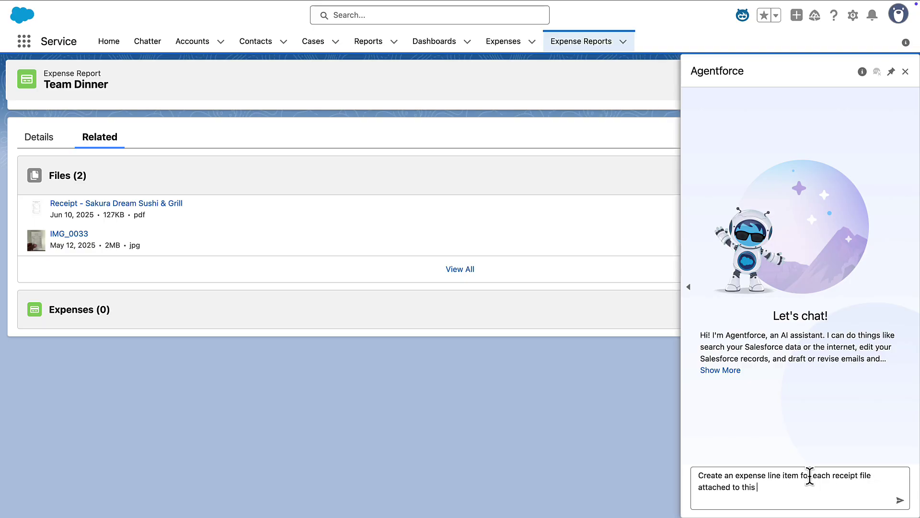
key(Return)
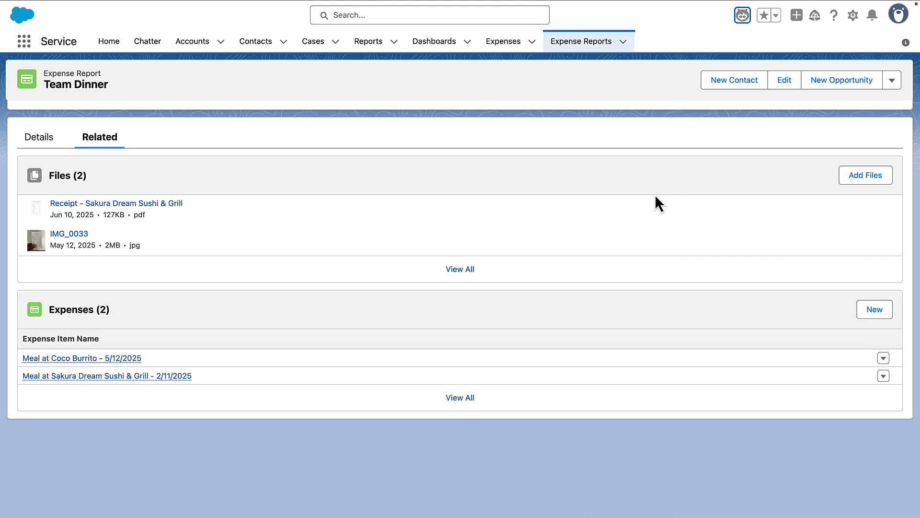
Open the Meal at Coco Burrito - 5/12/2025 expense and view its details: $34.18, Meals, Seattle, WA.
click(111, 359)
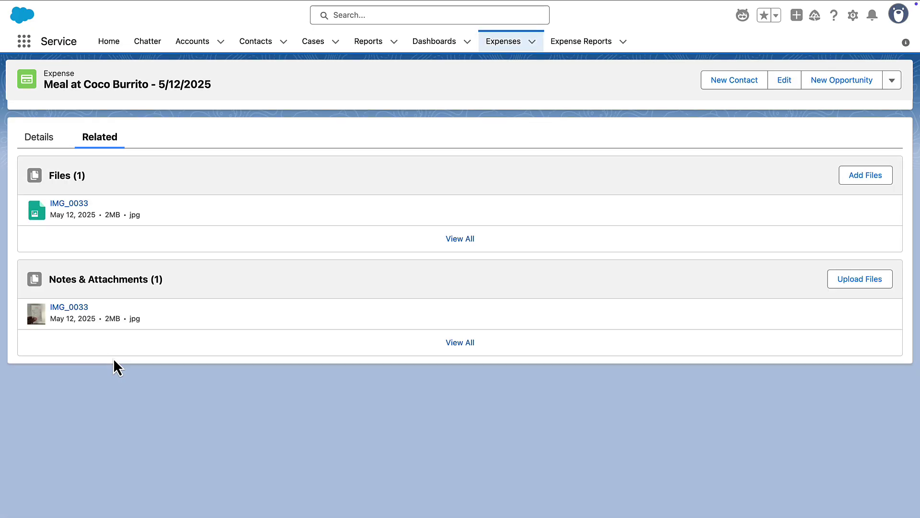
click(46, 143)
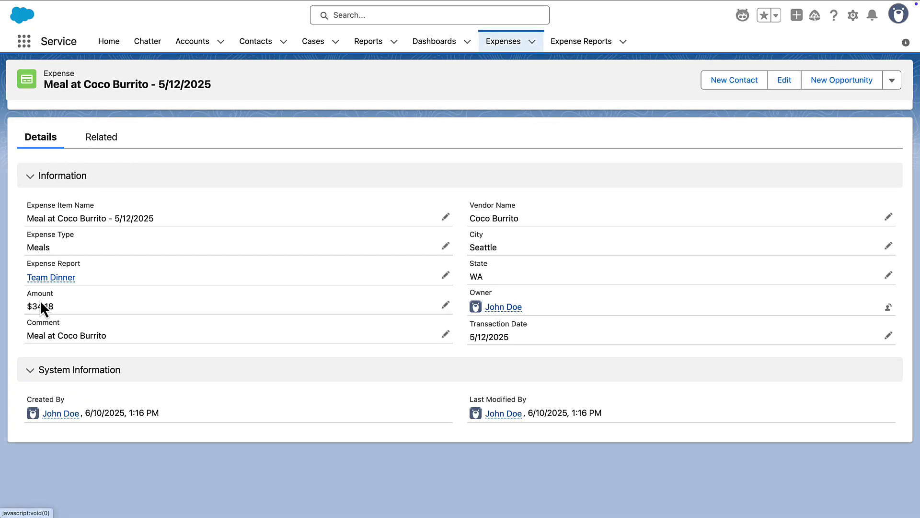